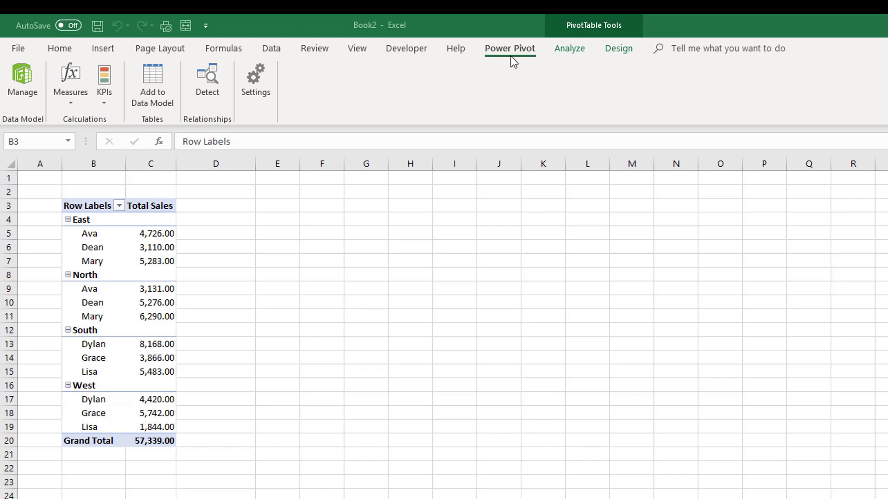
Step: Start a new KPI for the PivotTable with Total Sales as its base field
{"action": "left_click", "coordinate": [104, 101]}
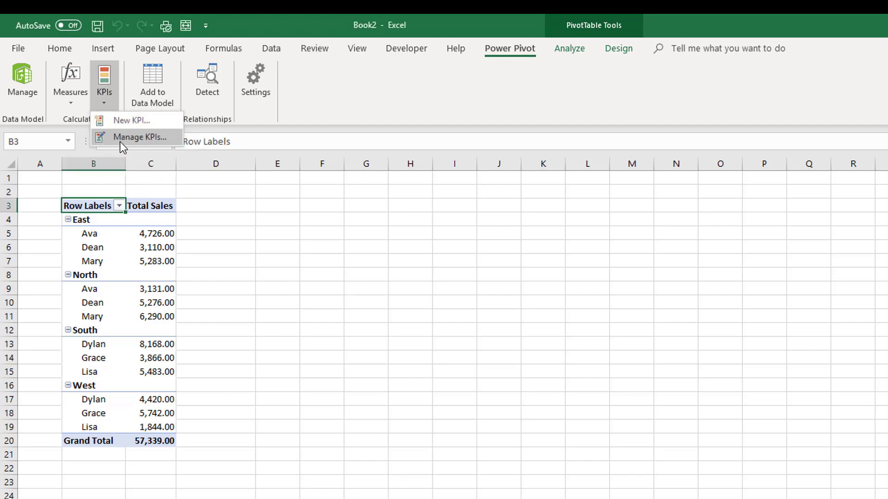
{"action": "left_click", "coordinate": [139, 121]}
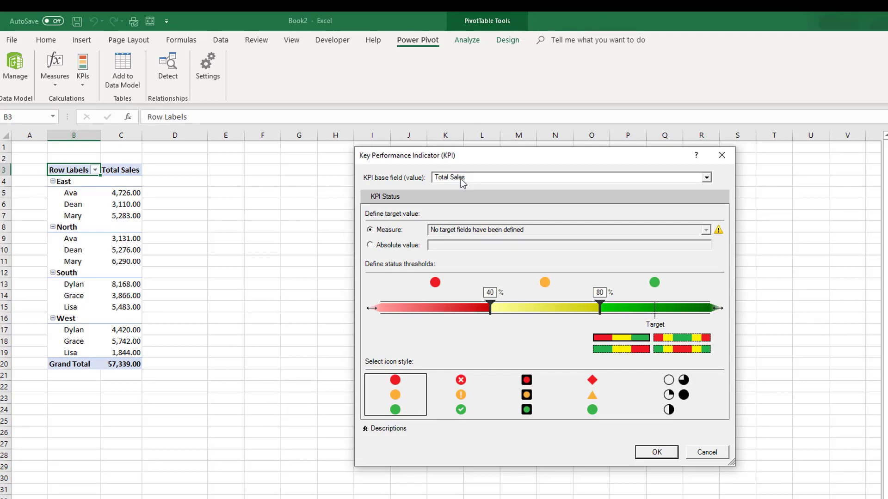
{"action": "left_click", "coordinate": [707, 178]}
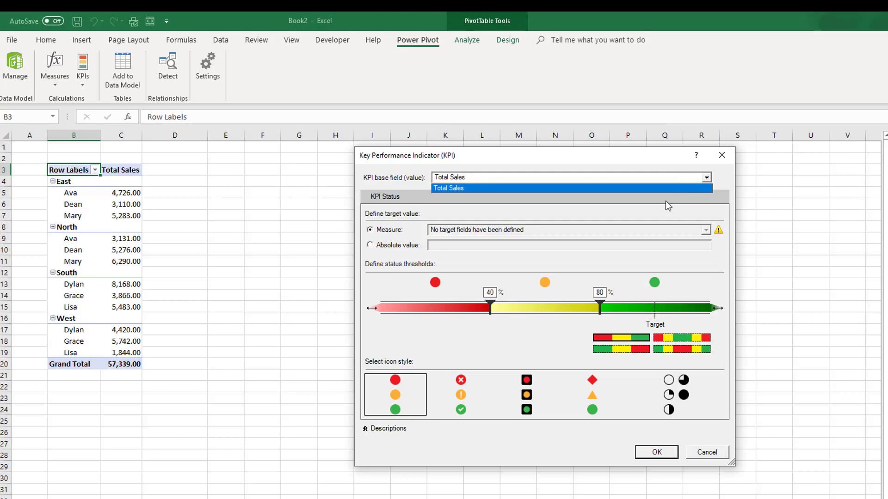
{"action": "left_click", "coordinate": [452, 187]}
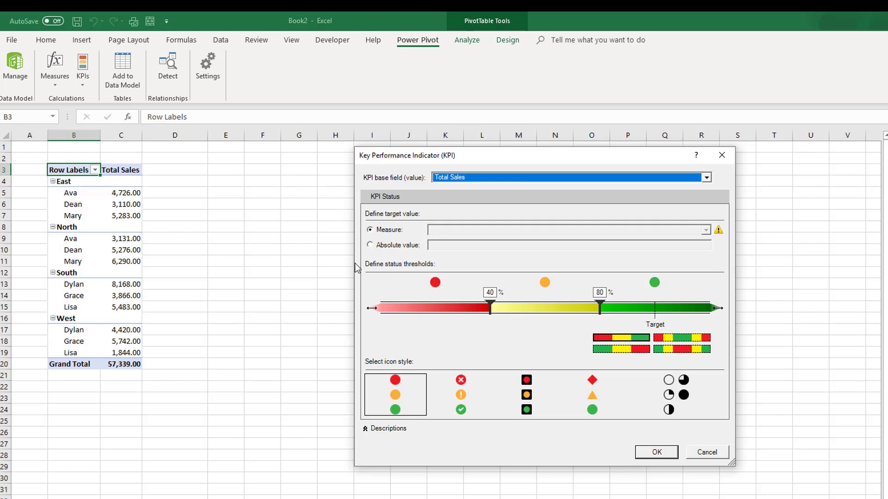
Step: Define the KPI target as an absolute value of 8000
{"action": "left_click", "coordinate": [370, 245]}
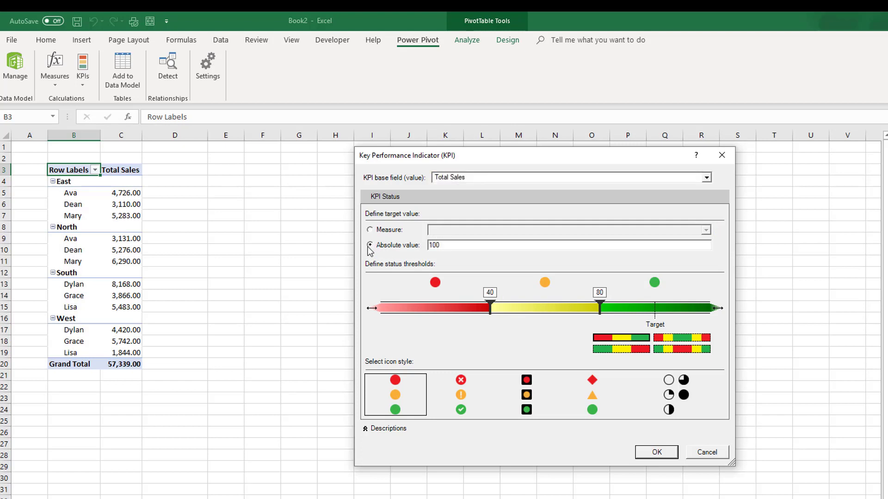
{"action": "left_click_drag", "start_coordinate": [453, 245], "coordinate": [417, 249]}
{"action": "type", "text": "0"}
{"action": "key", "text": "Tab"}
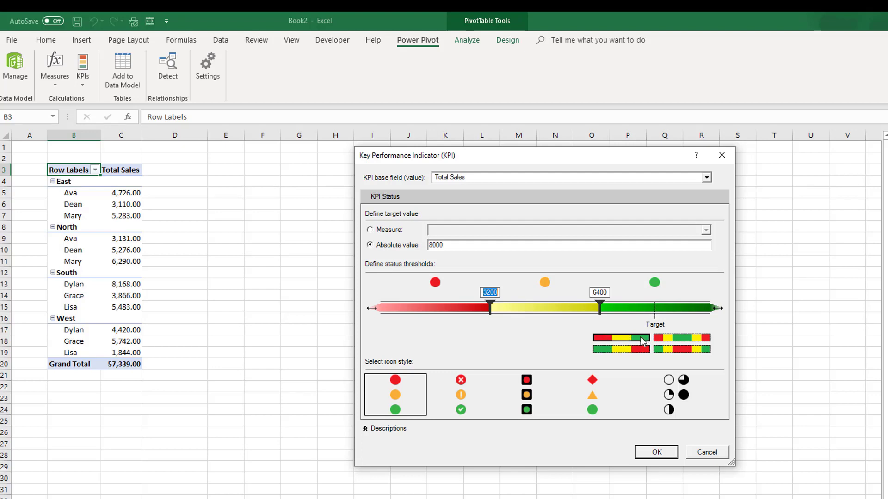
Step: Try the two five-band threshold patterns with the target in the centre, and go back to the red-yellow-green pattern
{"action": "left_click", "coordinate": [669, 339]}
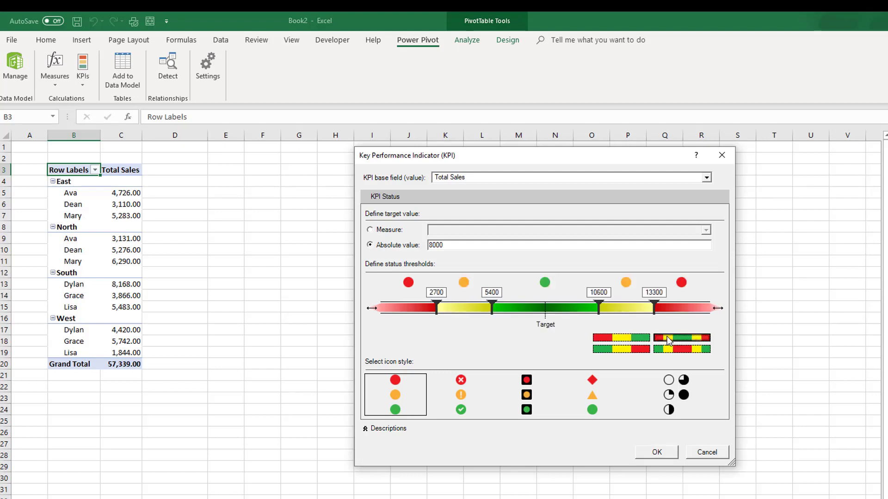
{"action": "left_click", "coordinate": [672, 350]}
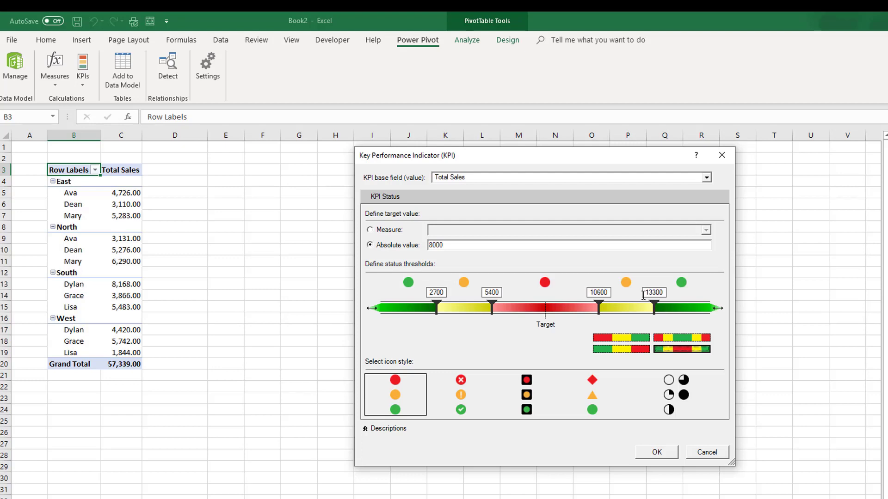
{"action": "mouse_move", "coordinate": [438, 313]}
{"action": "left_mouse_down"}
{"action": "mouse_move", "coordinate": [428, 312]}
{"action": "mouse_move", "coordinate": [439, 312]}
{"action": "left_mouse_up"}
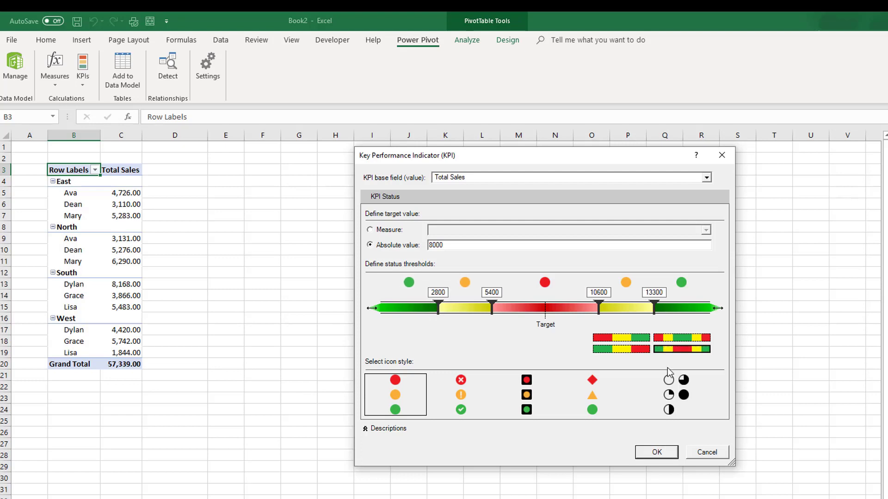
{"action": "left_click", "coordinate": [636, 342]}
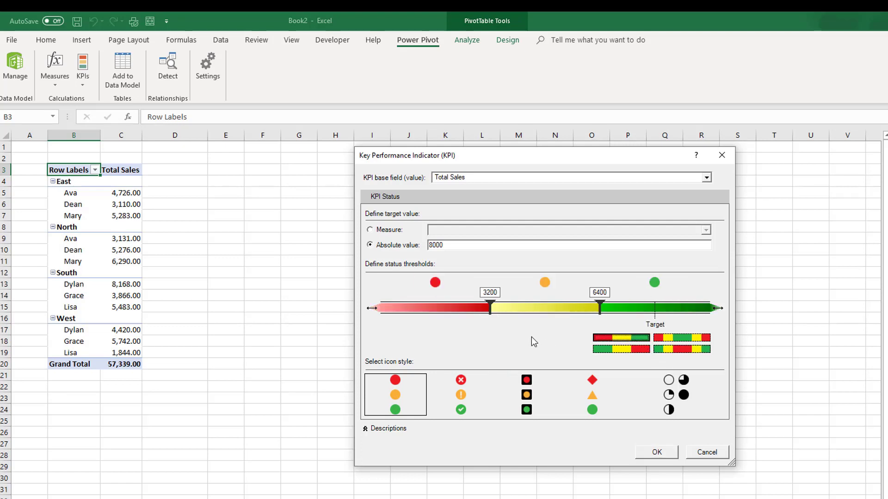
Step: Set the KPI status thresholds to 3800 for the lower boundary and 6600 for the upper boundary
{"action": "left_click_drag", "start_coordinate": [494, 308], "coordinate": [512, 307]}
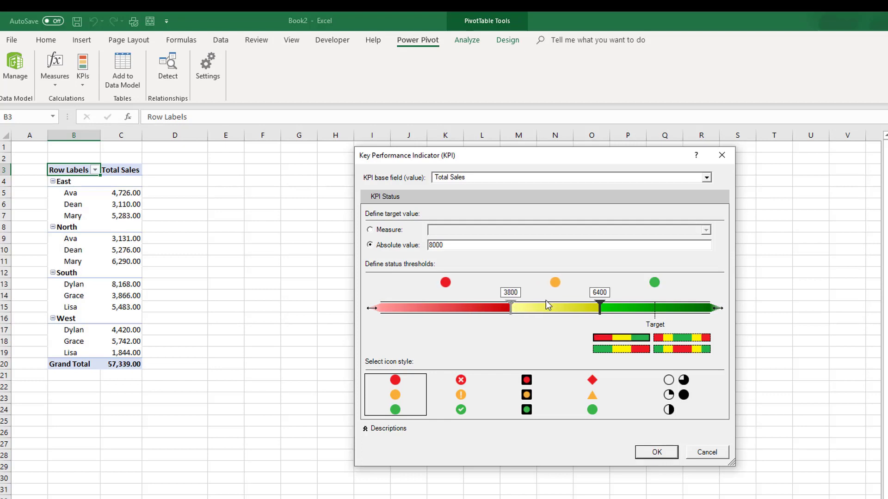
{"action": "left_click_drag", "start_coordinate": [599, 308], "coordinate": [607, 307]}
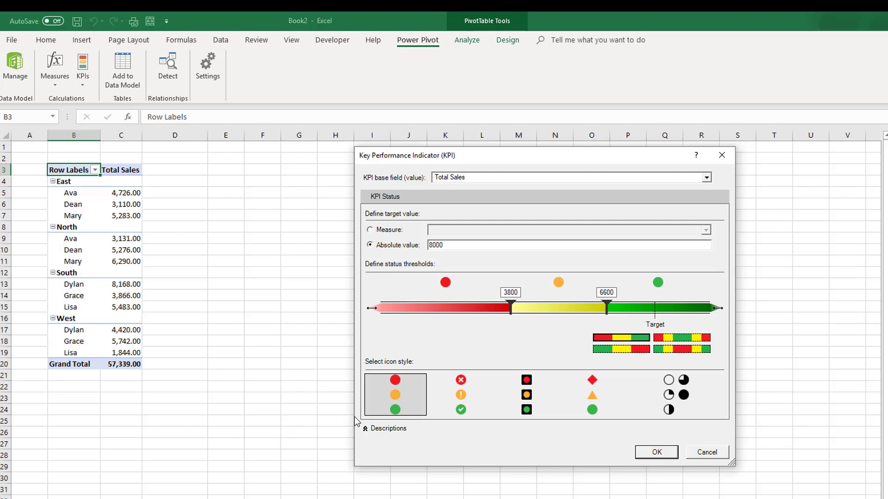
Step: Try the alternative KPI icon styles and return to the plain red, orange and green circles
{"action": "left_click", "coordinate": [457, 398]}
{"action": "left_click", "coordinate": [536, 395]}
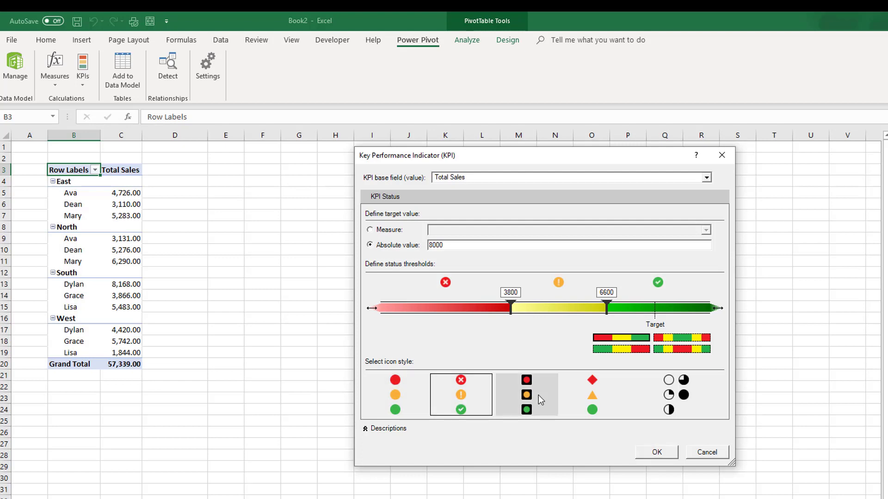
{"action": "left_click", "coordinate": [411, 401]}
{"action": "left_click", "coordinate": [463, 395]}
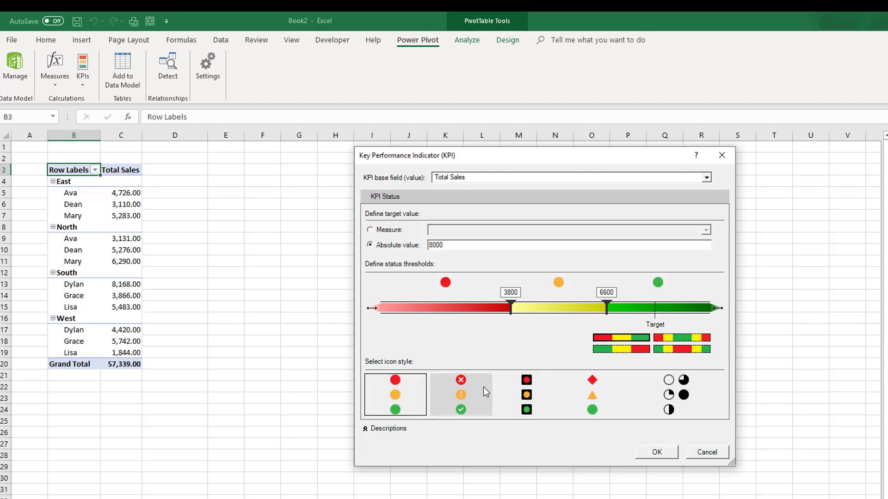
{"action": "left_click", "coordinate": [527, 396]}
{"action": "left_click", "coordinate": [589, 387]}
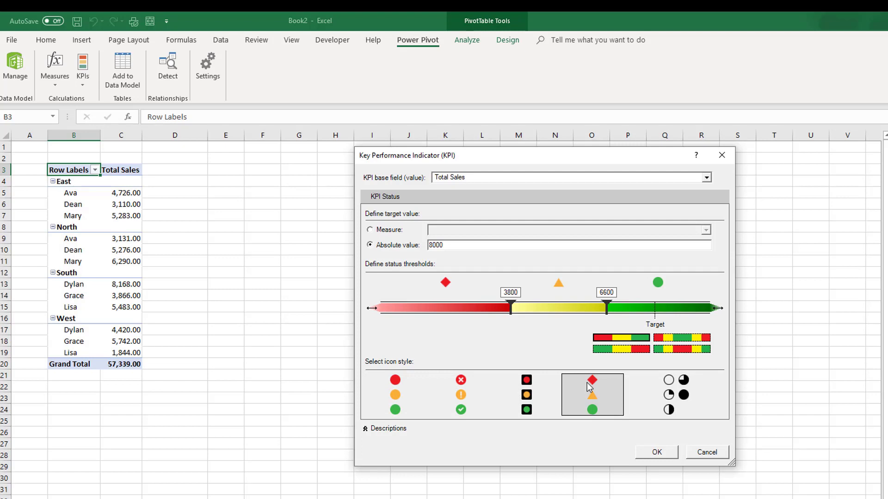
{"action": "left_click", "coordinate": [414, 410]}
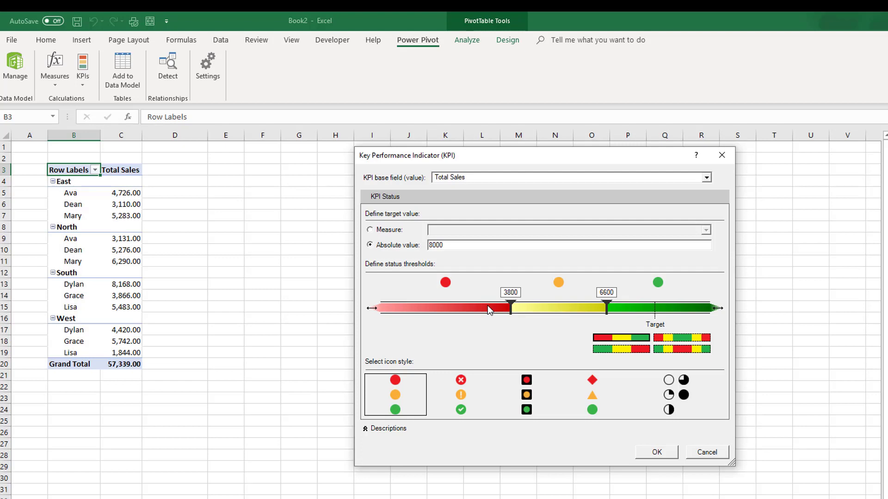
Step: Raise the upper status threshold to 6800, and create the KPI after viewing its empty description fields
{"action": "left_click", "coordinate": [384, 429]}
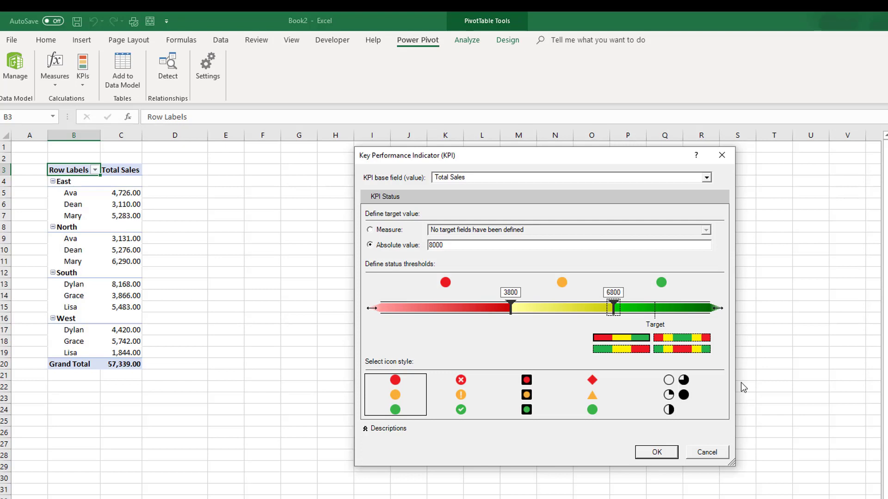
{"action": "left_click", "coordinate": [398, 430]}
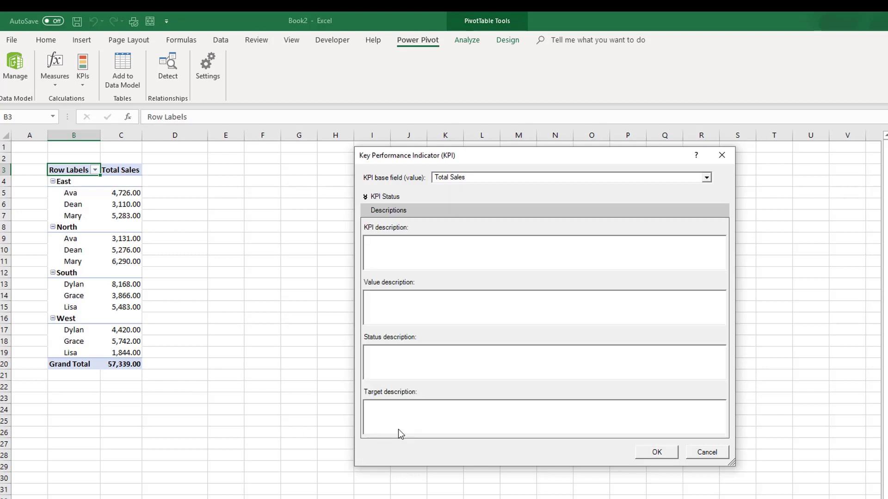
{"action": "left_click", "coordinate": [383, 198]}
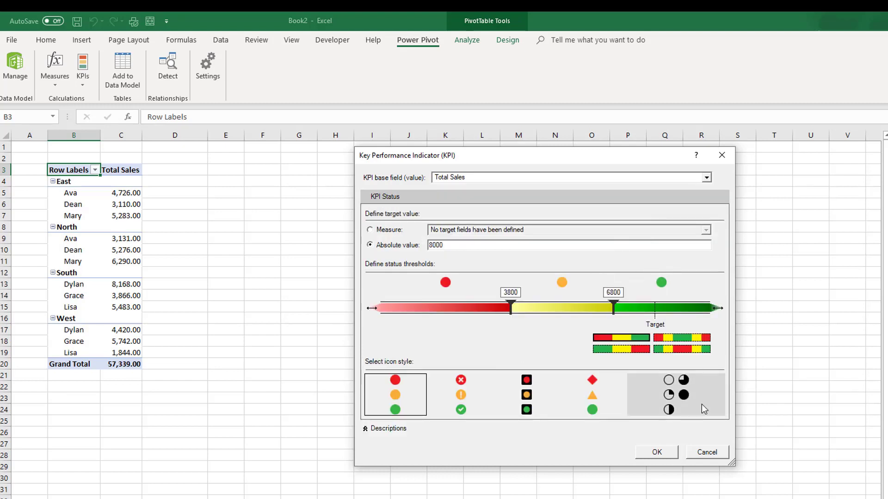
{"action": "left_click", "coordinate": [666, 458]}
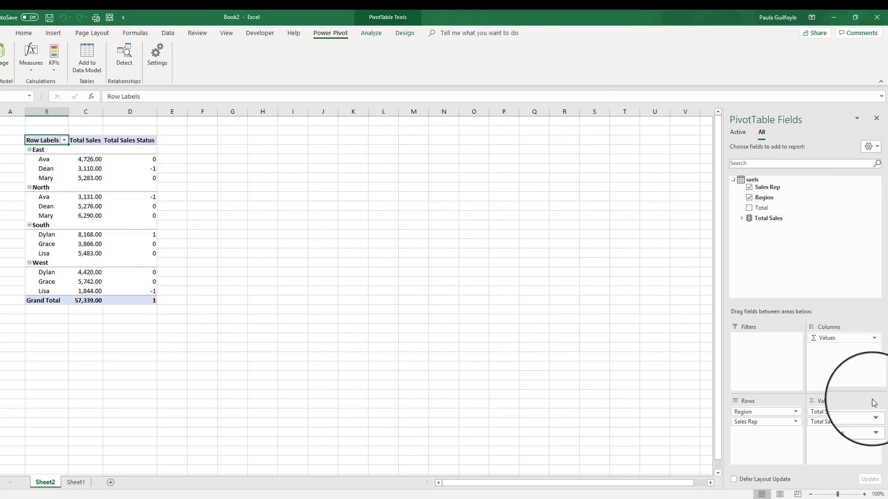
Step: Remove Total Sales Status from the PivotTable values and add the Status field of the Total Sales KPI again
{"action": "left_click_drag", "start_coordinate": [840, 426], "coordinate": [805, 248]}
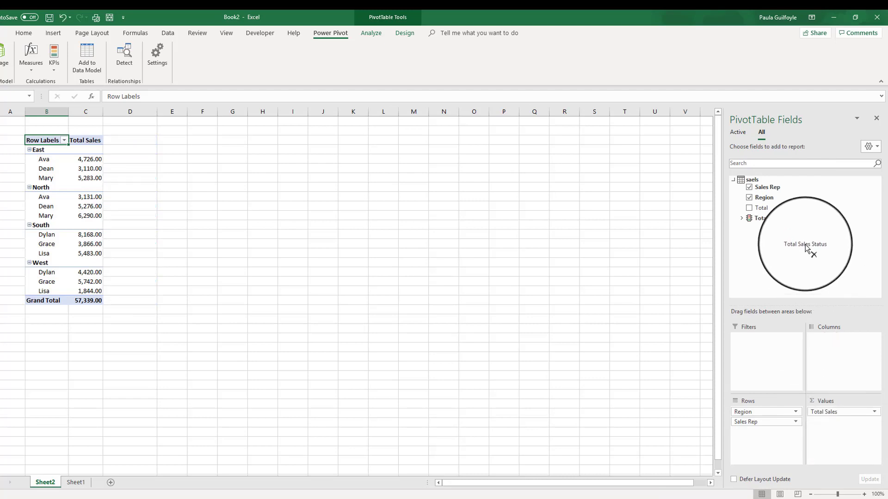
{"action": "left_click", "coordinate": [741, 220]}
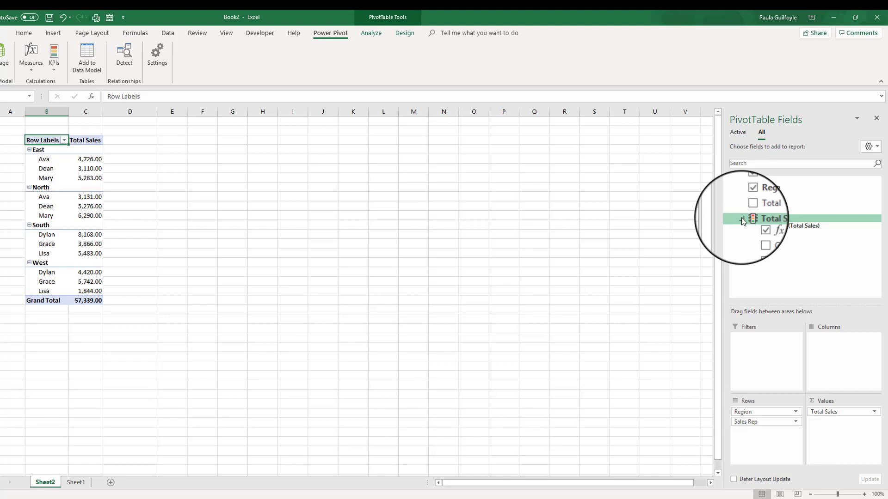
{"action": "left_click", "coordinate": [760, 248]}
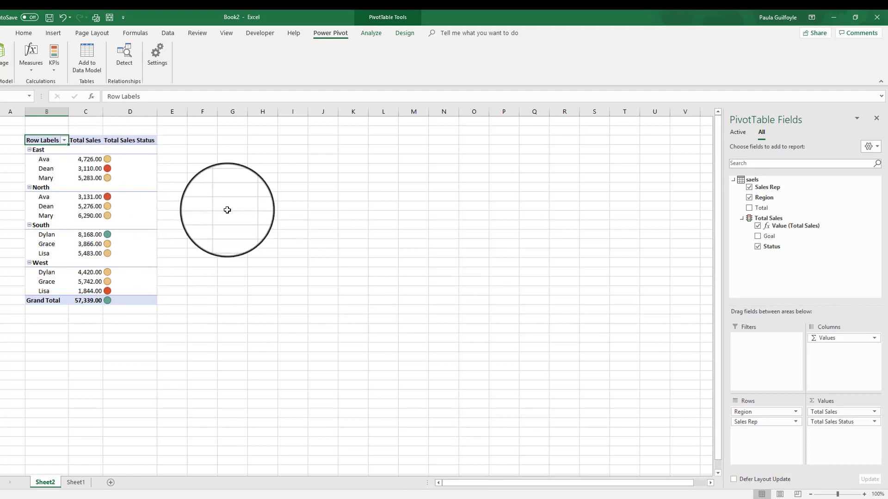
{"action": "mouse_move", "coordinate": [125, 236]}
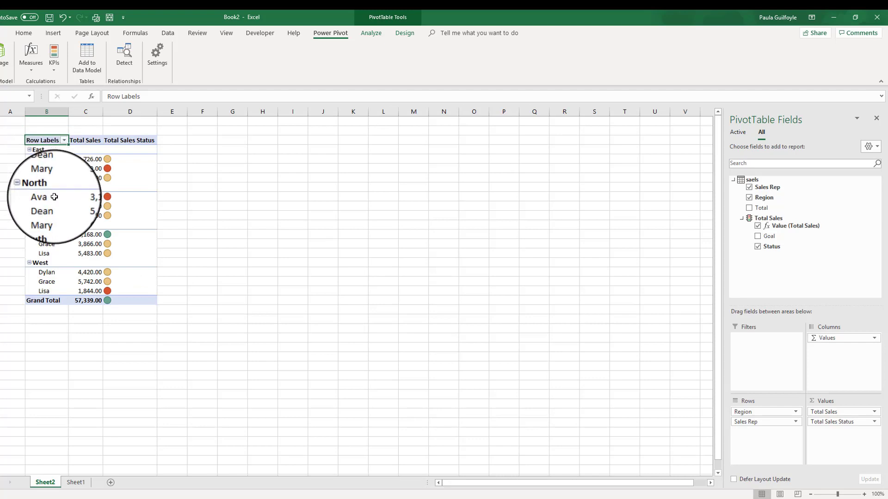
{"action": "mouse_move", "coordinate": [54, 197]}
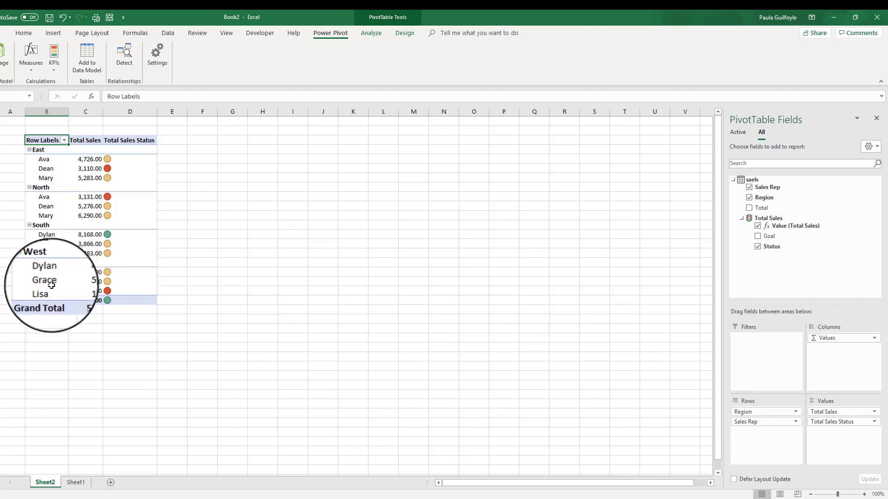
{"action": "mouse_move", "coordinate": [118, 273]}
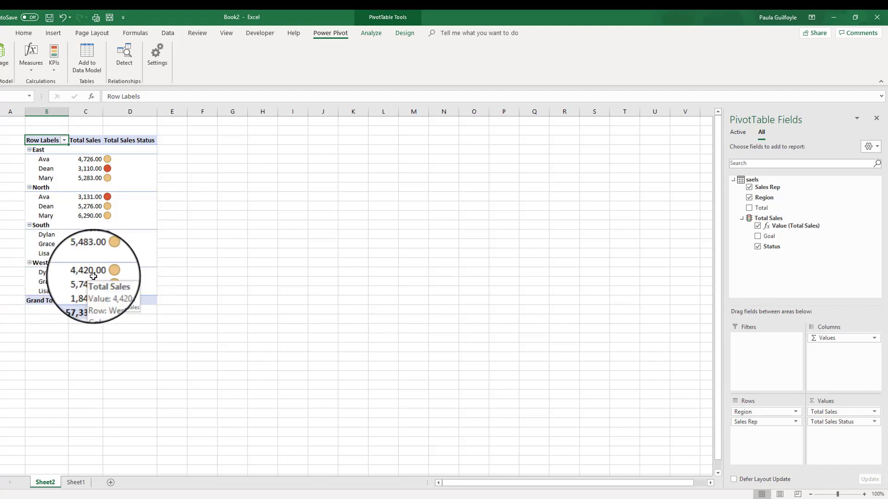
Step: Edit the existing Total Sales KPI so that its lower status threshold is 4600
{"action": "left_click", "coordinate": [55, 68]}
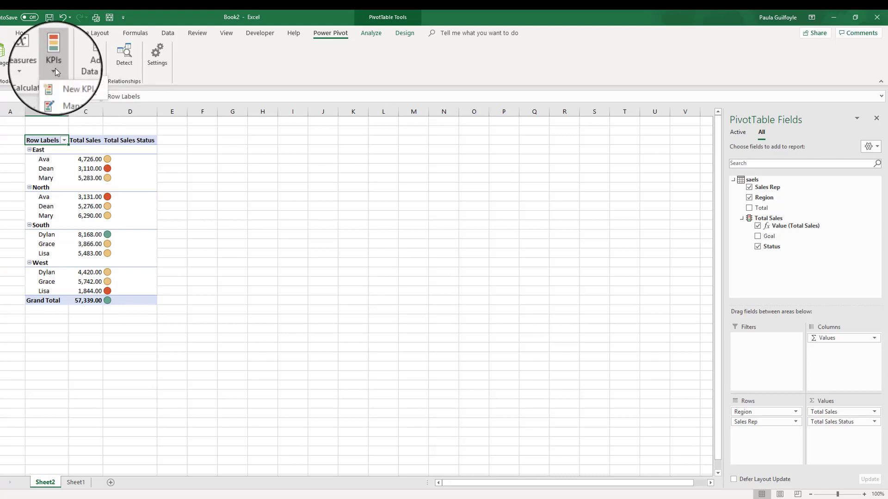
{"action": "left_click", "coordinate": [64, 94]}
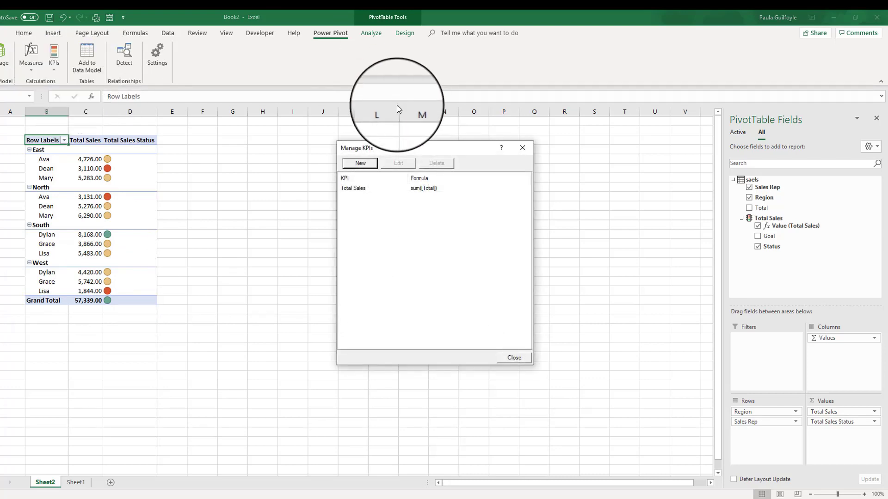
{"action": "left_click", "coordinate": [350, 187]}
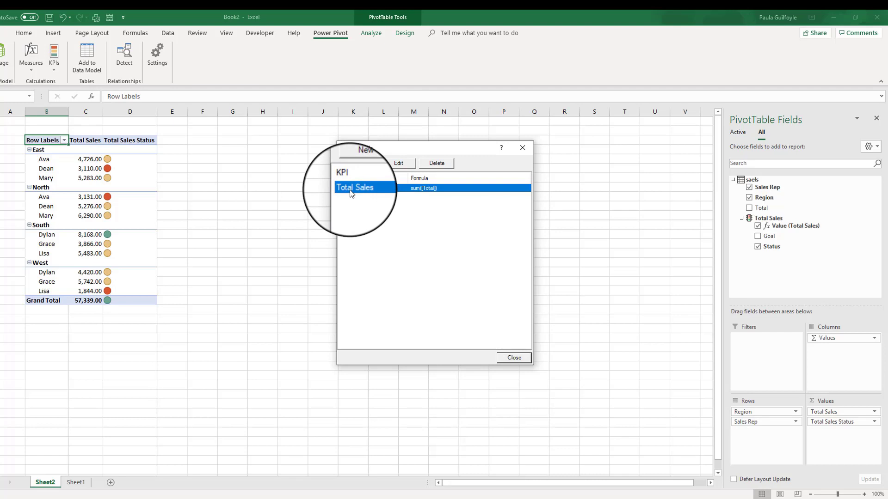
{"action": "left_click", "coordinate": [399, 163]}
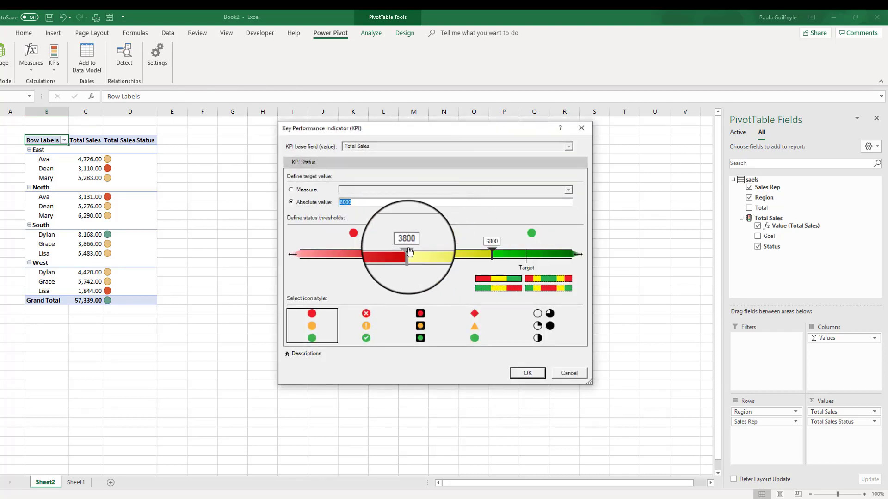
{"action": "left_click_drag", "start_coordinate": [408, 250], "coordinate": [431, 251]}
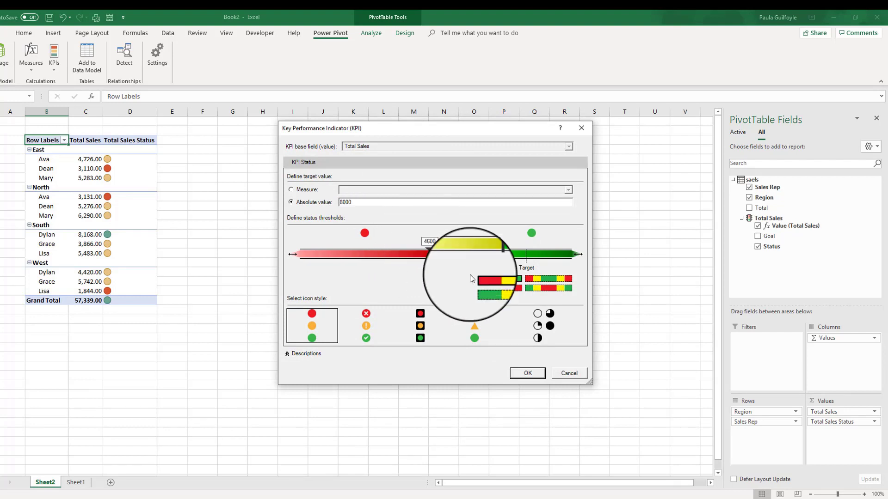
{"action": "left_click", "coordinate": [527, 373]}
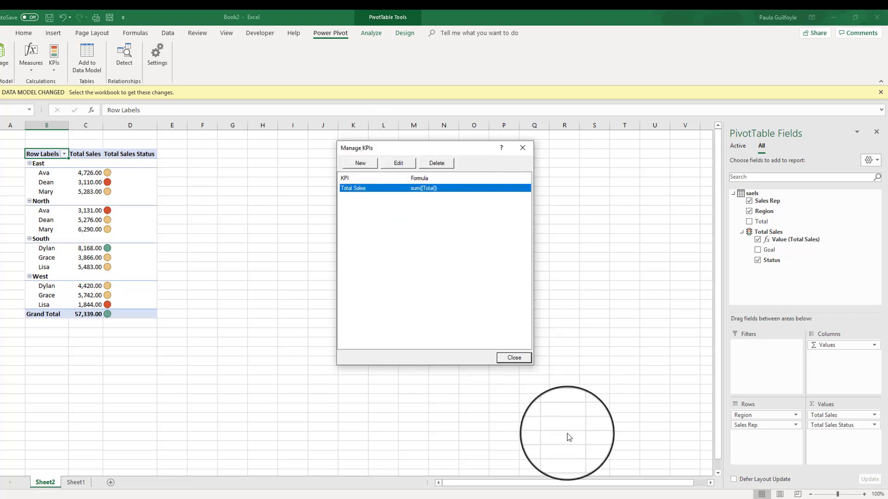
{"action": "left_click", "coordinate": [513, 358]}
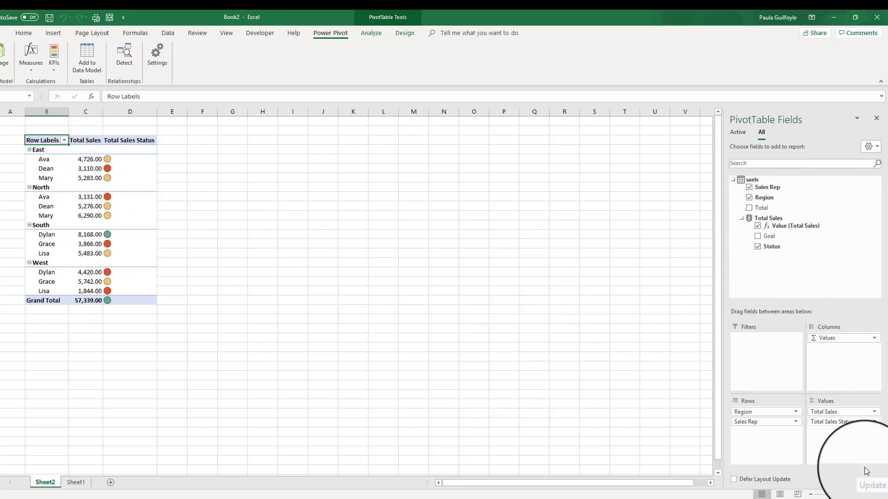
Step: Remove Total Sales from the PivotTable values and Sales Rep from the rows
{"action": "left_click_drag", "start_coordinate": [844, 412], "coordinate": [846, 258]}
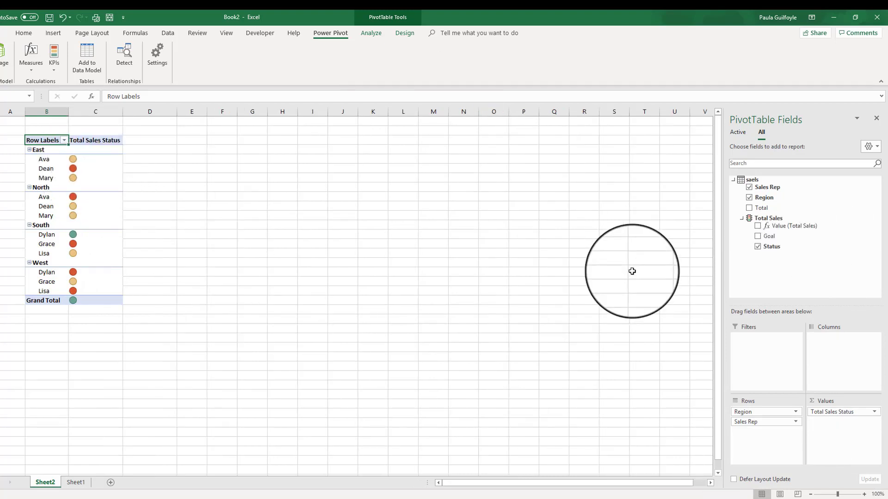
{"action": "left_click_drag", "start_coordinate": [741, 423], "coordinate": [798, 249]}
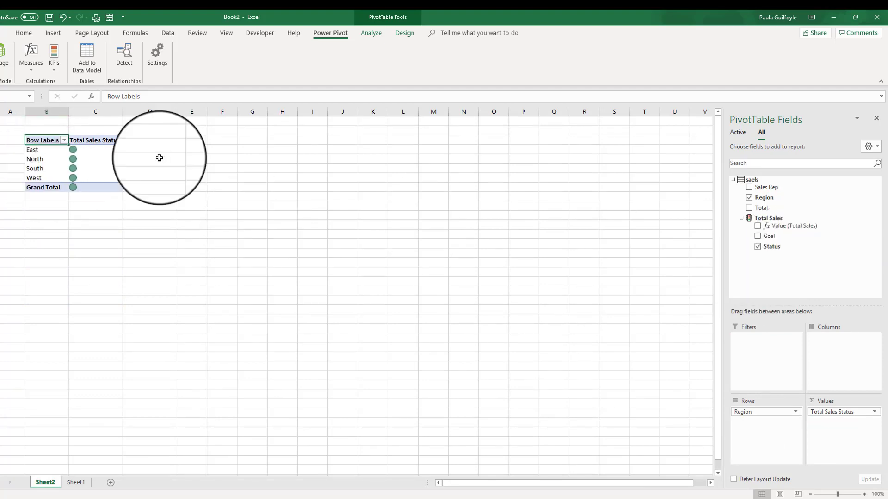
Step: Add Sales Rep back to the PivotTable rows and remove Region from them
{"action": "left_click", "coordinate": [748, 187]}
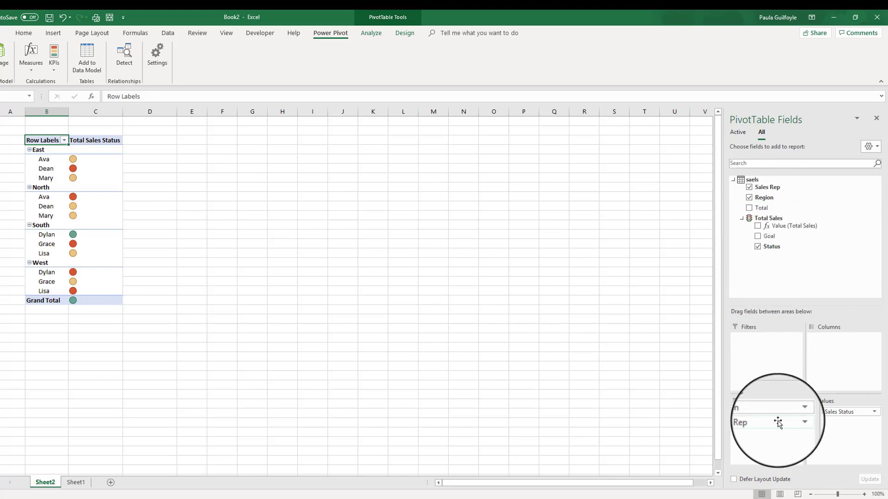
{"action": "left_click_drag", "start_coordinate": [757, 414], "coordinate": [788, 255]}
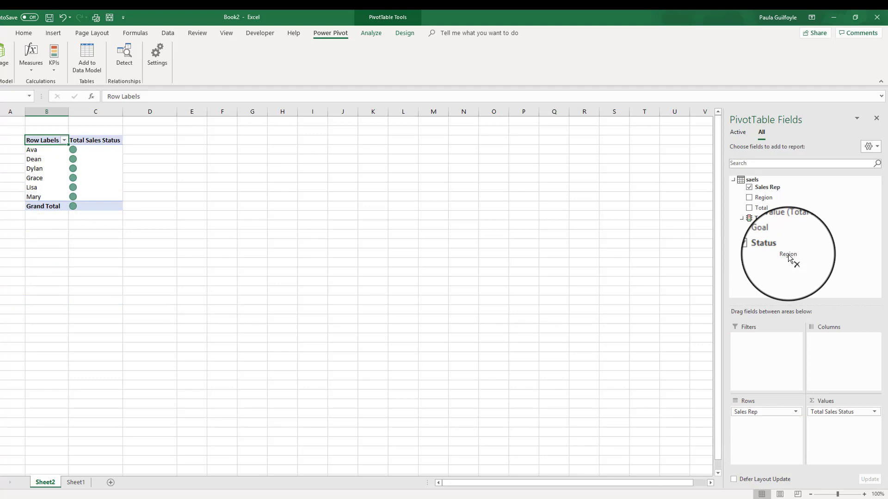